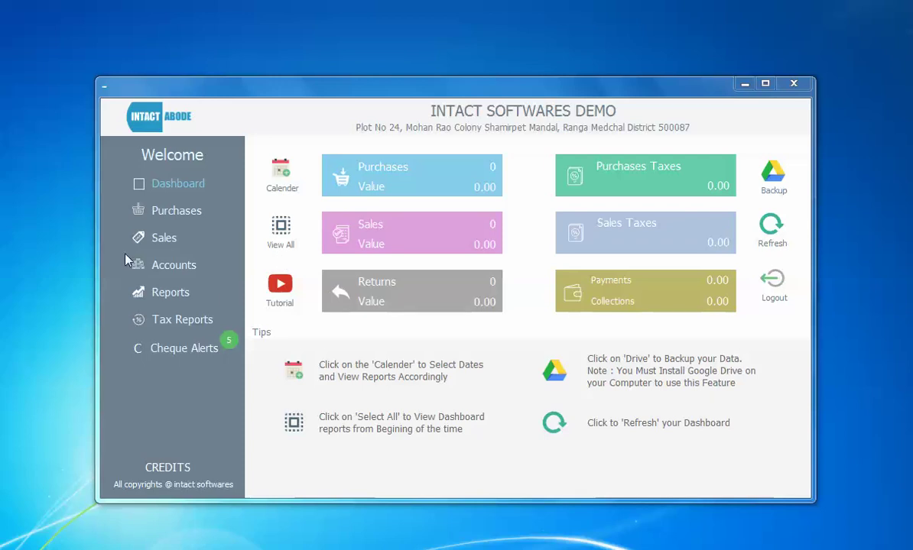
From Accounts, open the Expences voucher entry form for voucher VO0006
{"action": "left_click", "coordinate": [172, 277]}
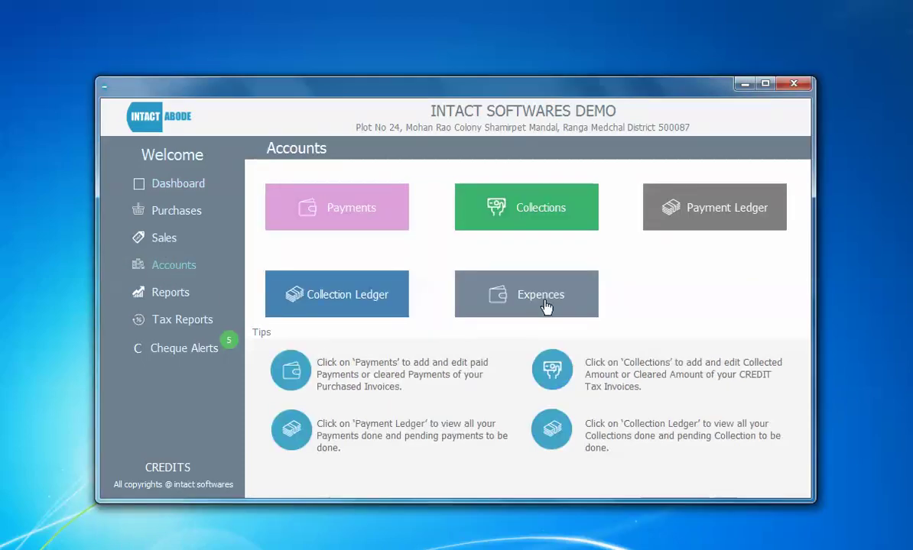
{"action": "left_click", "coordinate": [546, 305]}
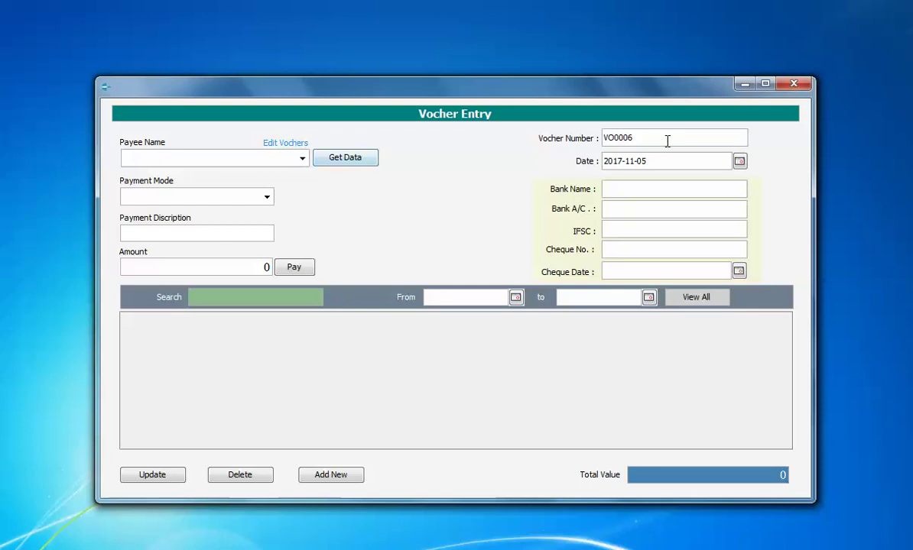
{"action": "left_click_drag", "start_coordinate": [667, 140], "coordinate": [609, 138]}
Set the voucher date range to 2017-10-01 through 2017-11-30 and view all vouchers
{"action": "key", "text": "End"}
{"action": "left_click", "coordinate": [302, 158]}
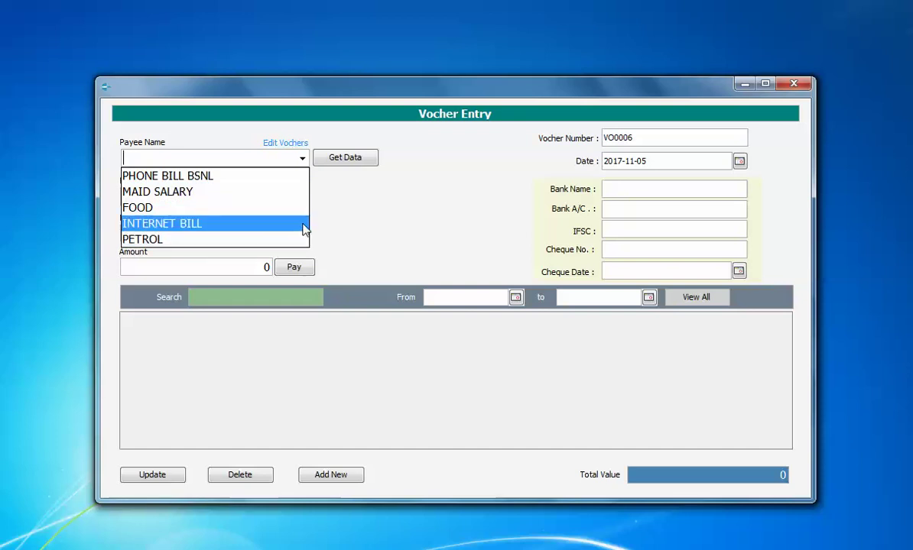
{"action": "left_click", "coordinate": [337, 197]}
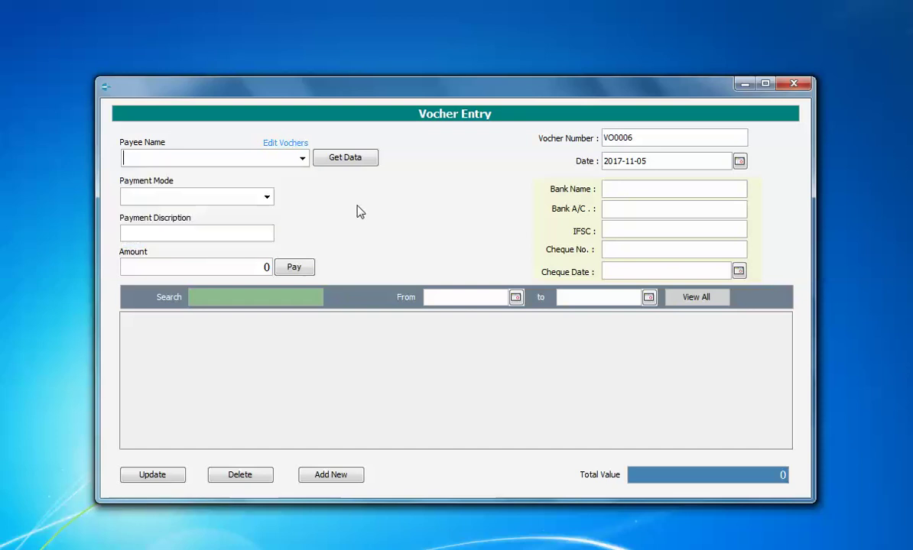
{"action": "left_click", "coordinate": [517, 298]}
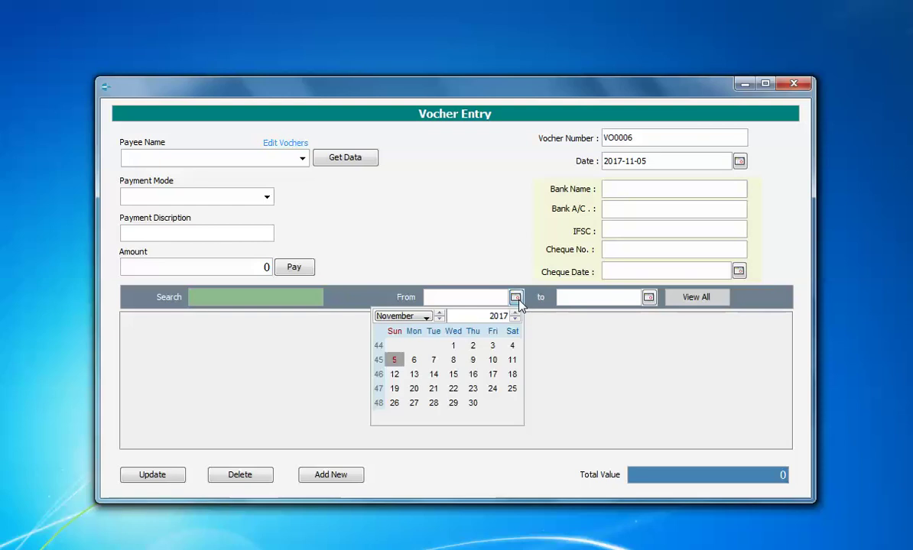
{"action": "left_click", "coordinate": [425, 316]}
{"action": "left_click", "coordinate": [412, 390]}
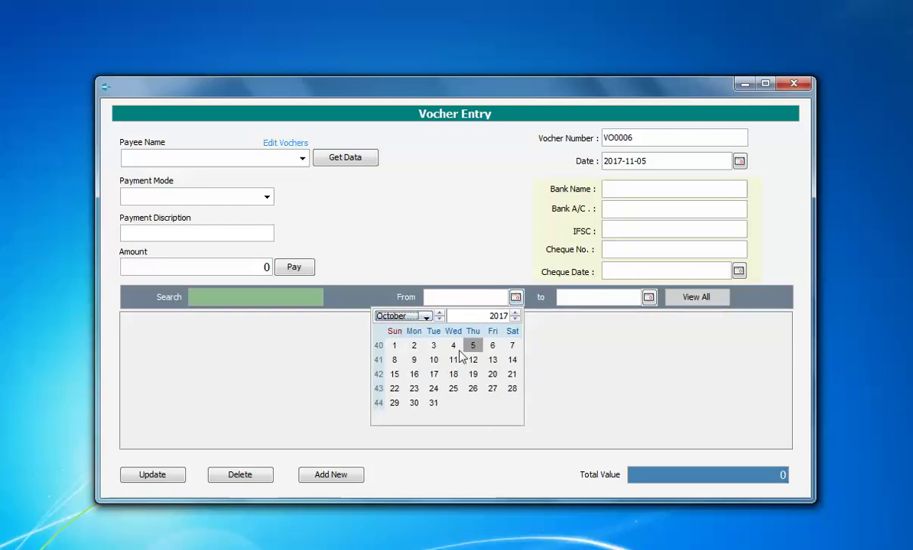
{"action": "left_click", "coordinate": [395, 345]}
{"action": "left_click", "coordinate": [648, 297]}
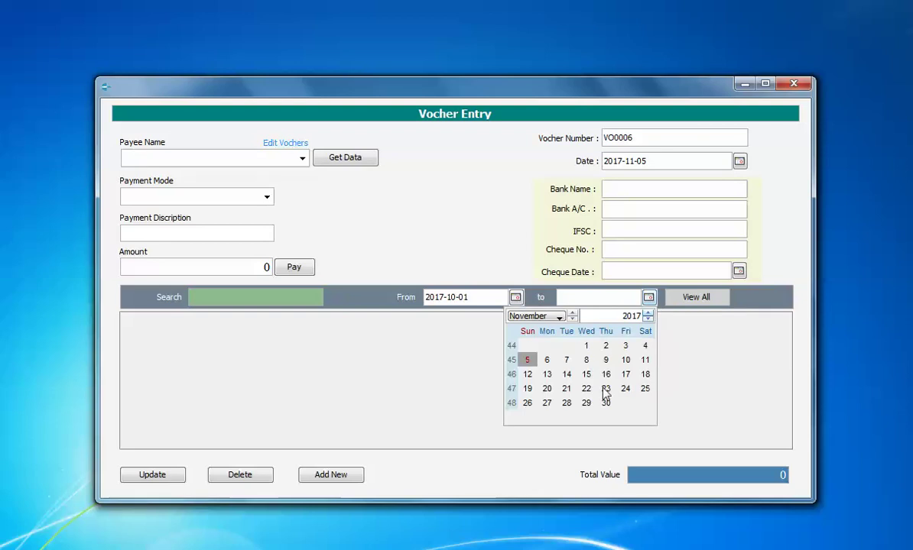
{"action": "left_click", "coordinate": [604, 403]}
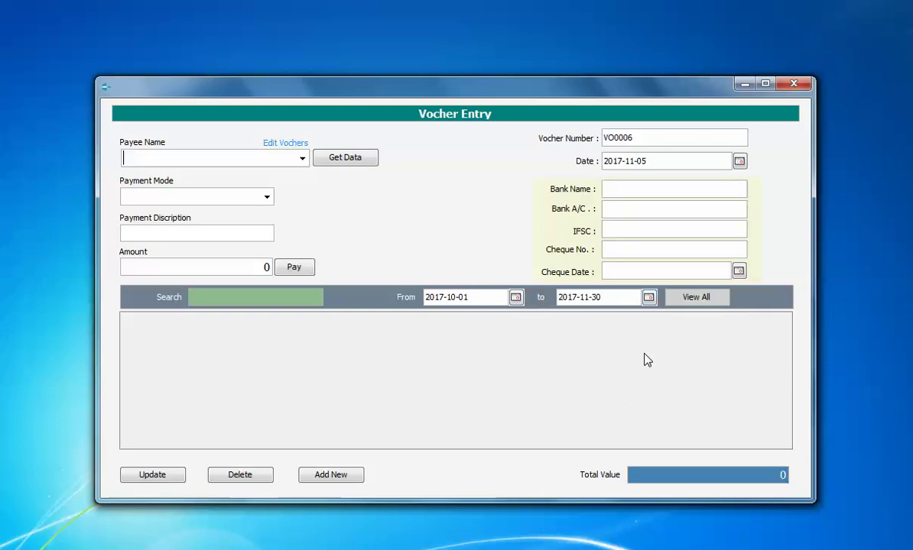
{"action": "left_click", "coordinate": [692, 298]}
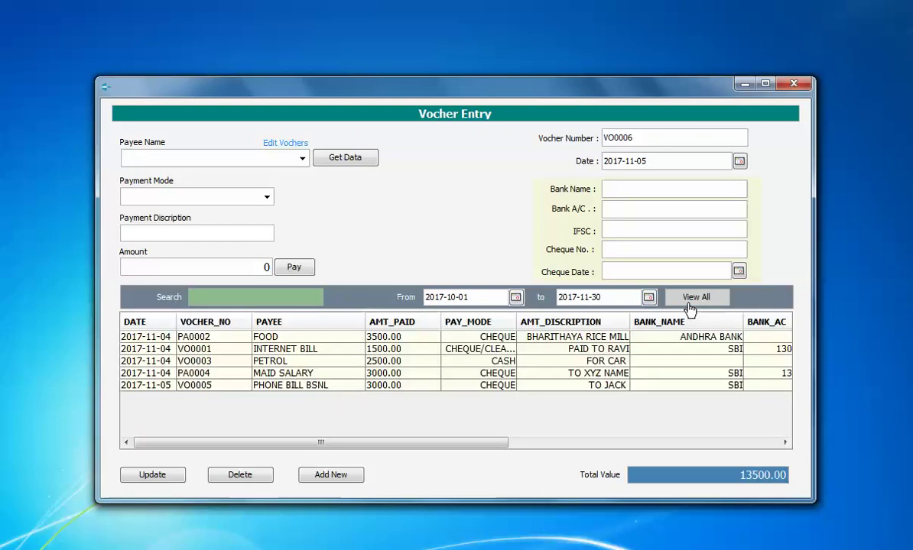
Review the five listed vouchers: Food, Internet Bill, Petrol, Maid Salary and Phone Bill BSNL
{"action": "left_click", "coordinate": [385, 340]}
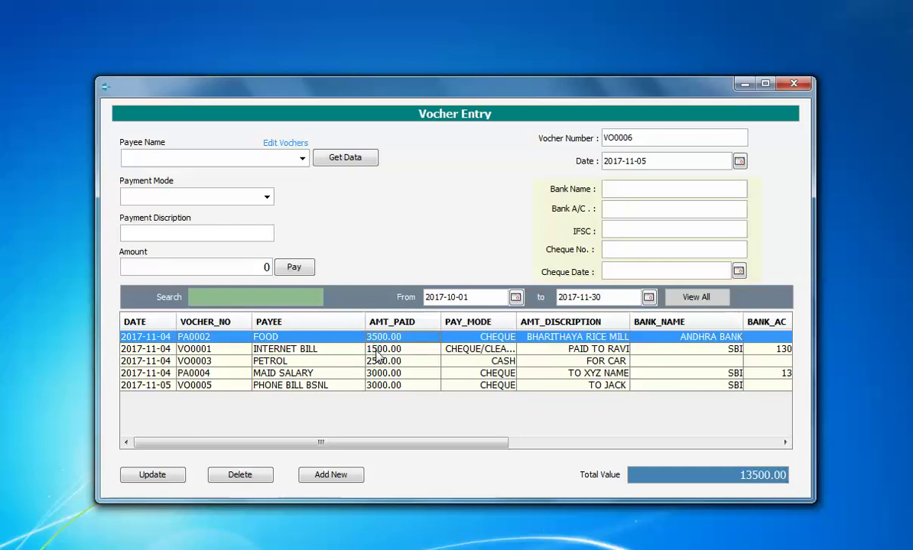
{"action": "left_click", "coordinate": [377, 350]}
{"action": "left_click", "coordinate": [378, 361]}
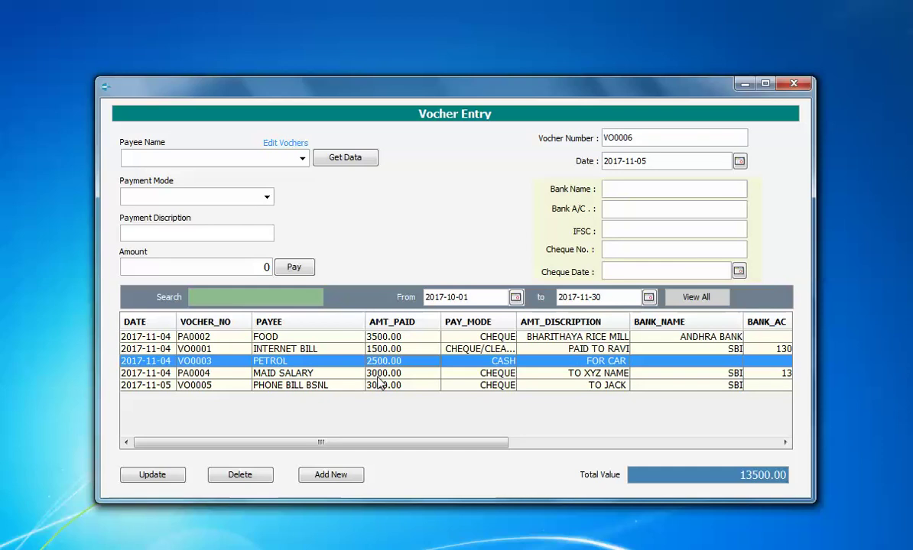
{"action": "left_click", "coordinate": [380, 375]}
{"action": "left_click", "coordinate": [370, 386]}
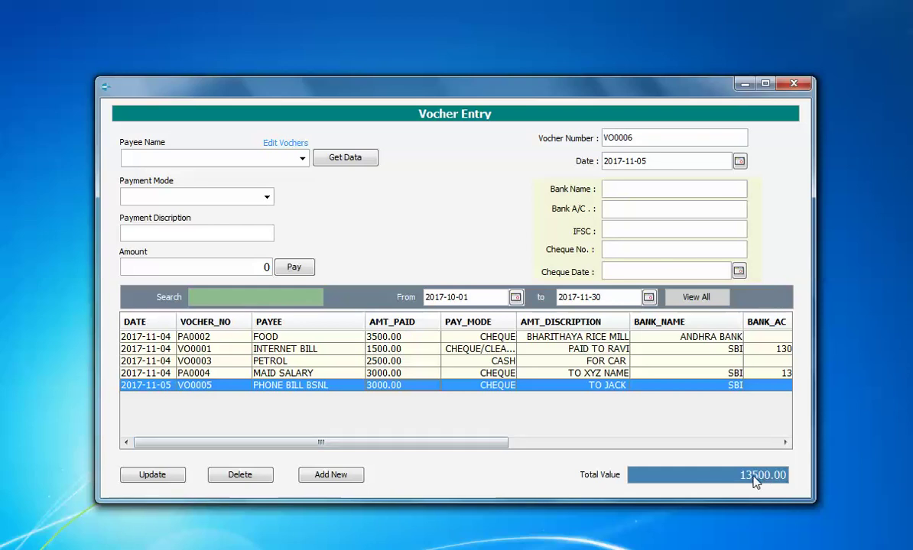
Filter the voucher list to payee FOOD, showing its 3500.00 voucher
{"action": "left_click", "coordinate": [303, 160]}
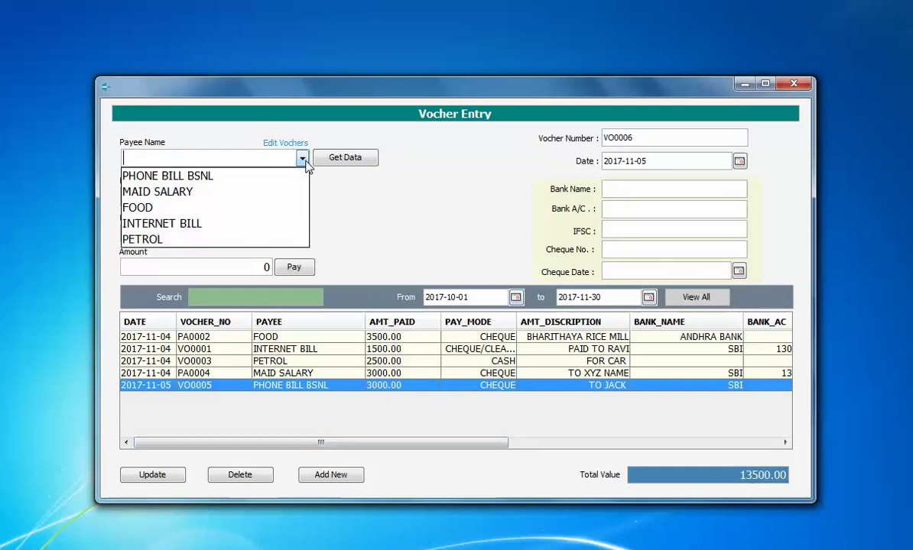
{"action": "left_click", "coordinate": [260, 208]}
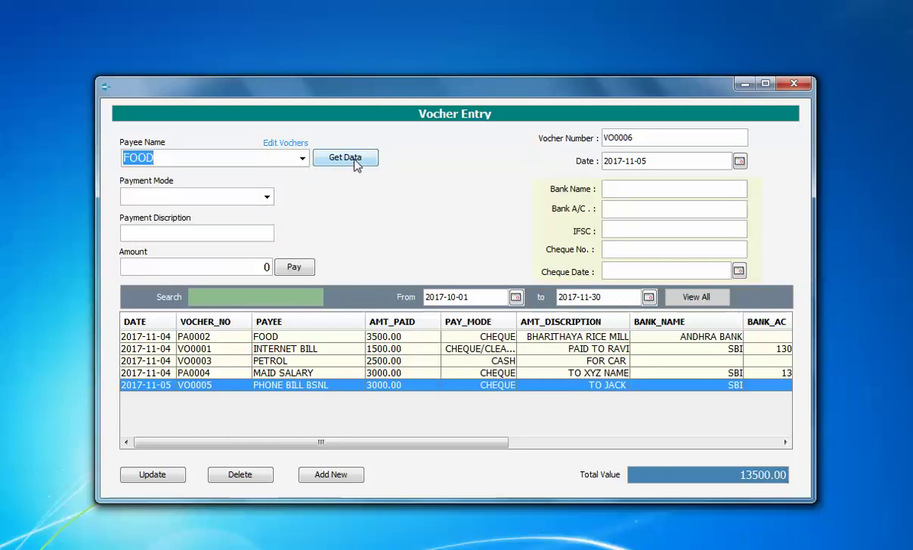
{"action": "left_click", "coordinate": [355, 163]}
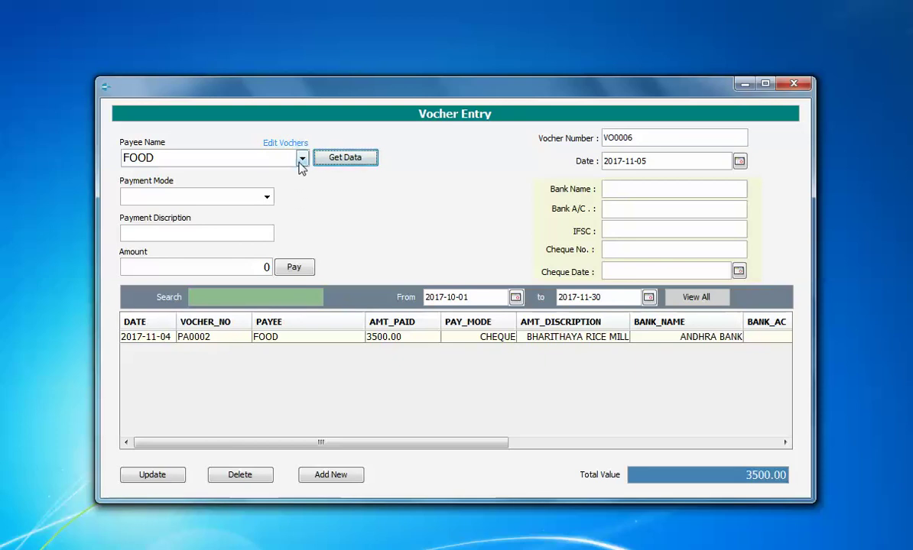
Switch the payee filter to MAID SALARY and select its 3000.00 cheque voucher PA0004
{"action": "left_click", "coordinate": [302, 157]}
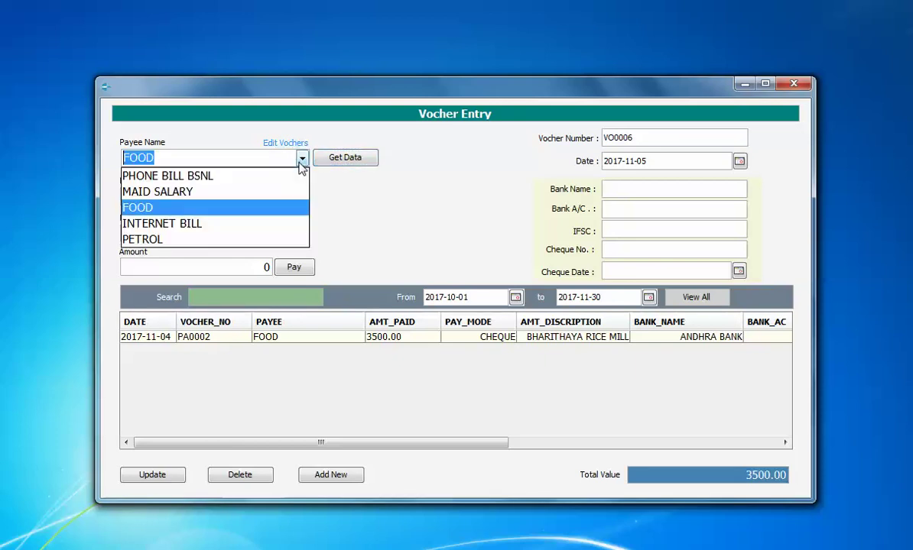
{"action": "left_click", "coordinate": [263, 195]}
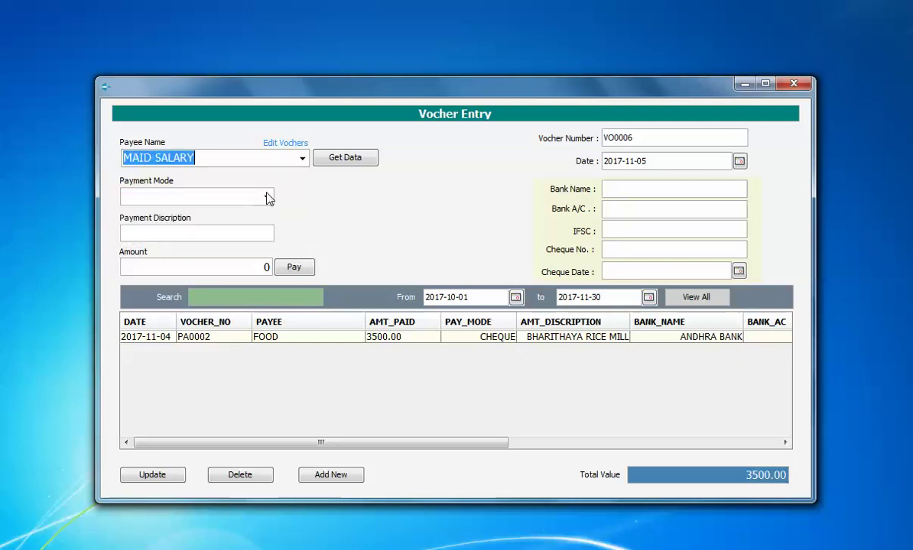
{"action": "left_click", "coordinate": [350, 161]}
{"action": "left_click", "coordinate": [393, 338]}
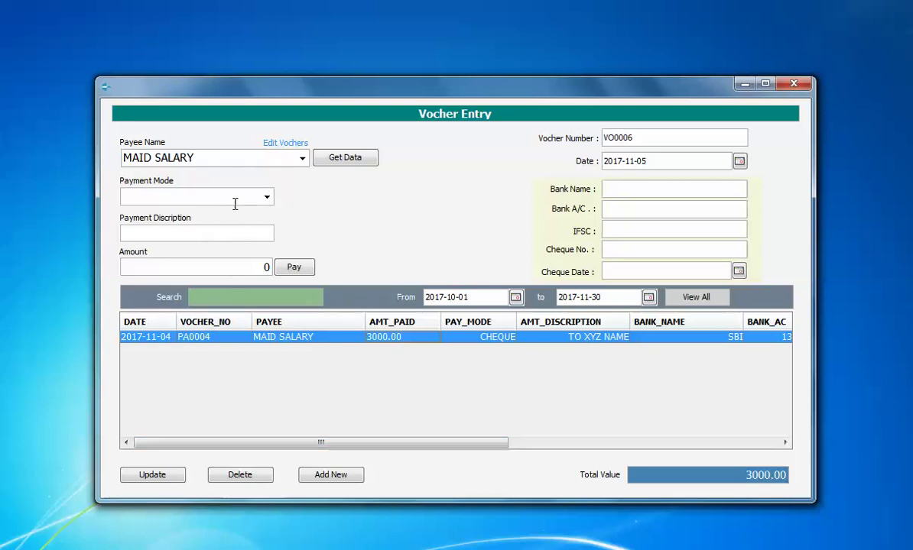
Set the voucher's payment mode to CASH
{"action": "left_click", "coordinate": [266, 199]}
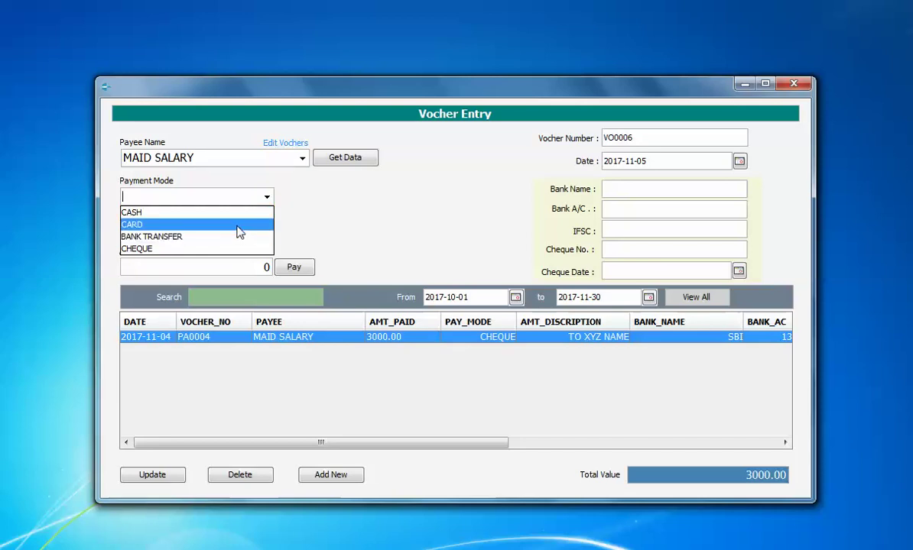
{"action": "left_click", "coordinate": [239, 226]}
{"action": "left_click", "coordinate": [266, 197]}
{"action": "left_click", "coordinate": [248, 212]}
Enter description 'hand cash to some XYZ woman' and amount 2800, then pay
{"action": "left_click", "coordinate": [218, 233]}
{"action": "type", "text": "HAND CA"}
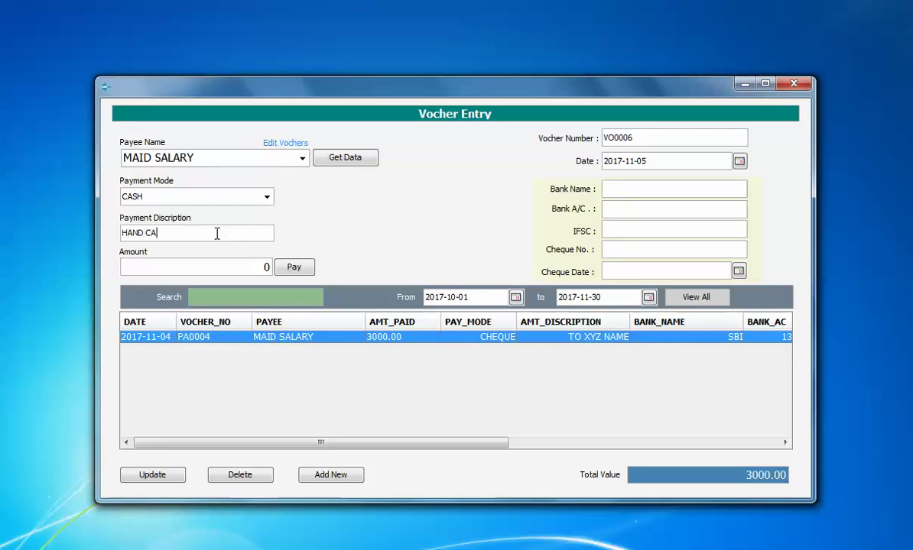
{"action": "key", "text": "BackSpace"}
{"action": "type", "text": "ASH TO SOME"}
{"action": "type", "text": " XY"}
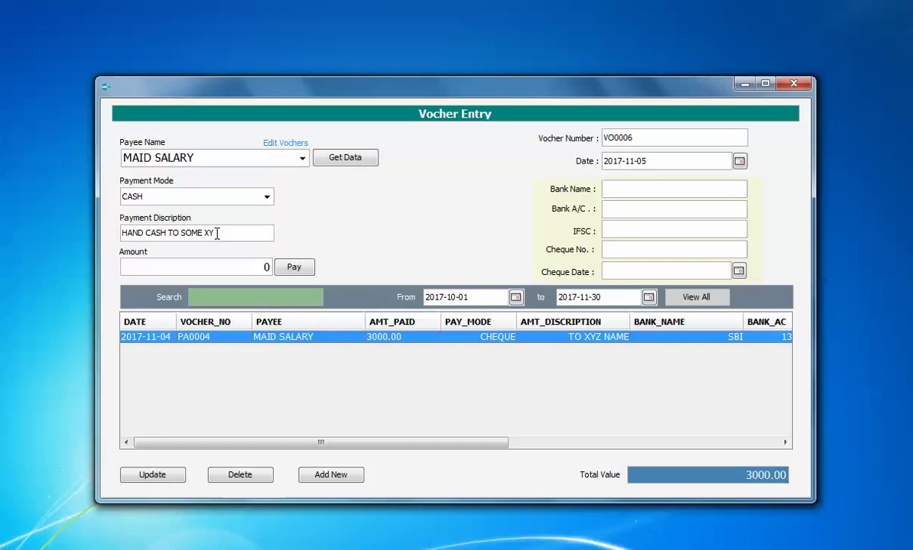
{"action": "type", "text": "Z W"}
{"action": "type", "text": "OMAN"}
{"action": "left_click", "coordinate": [253, 264]}
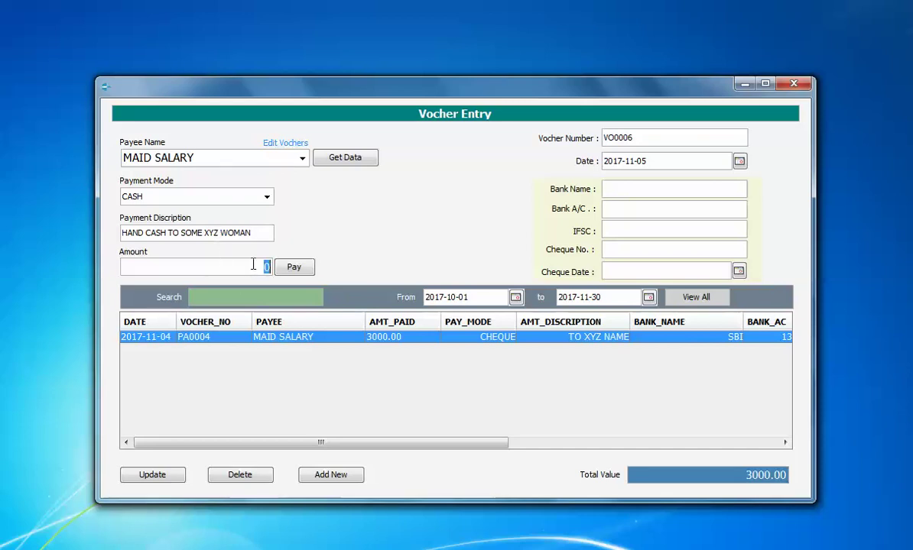
{"action": "type", "text": "2800"}
{"action": "left_click", "coordinate": [620, 227]}
{"action": "left_click", "coordinate": [284, 267]}
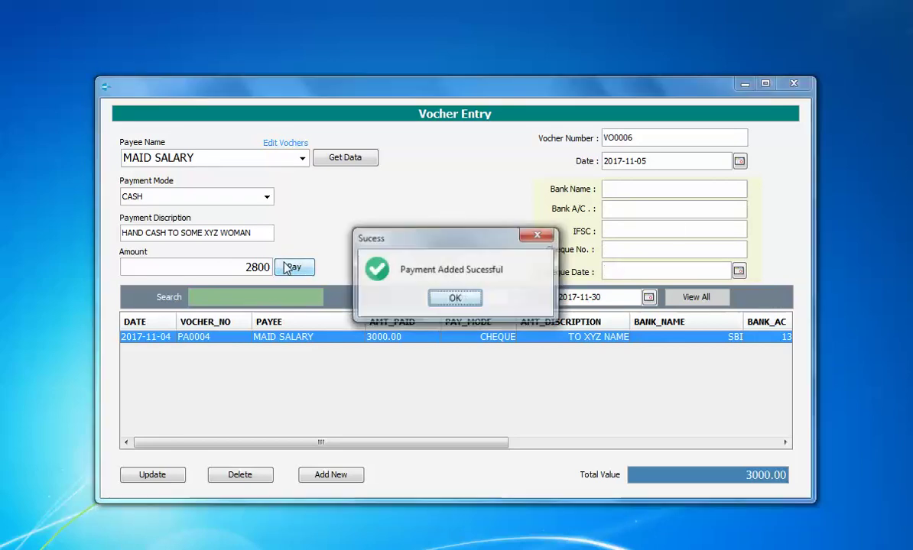
Dismiss the success message and inspect the new VO0006 row, widening the description column
{"action": "left_click", "coordinate": [438, 297]}
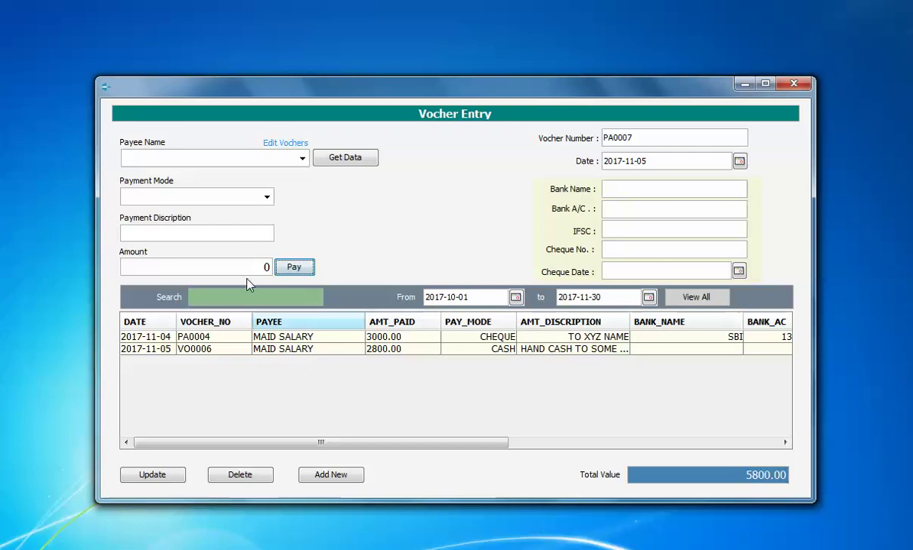
{"action": "left_click", "coordinate": [205, 349]}
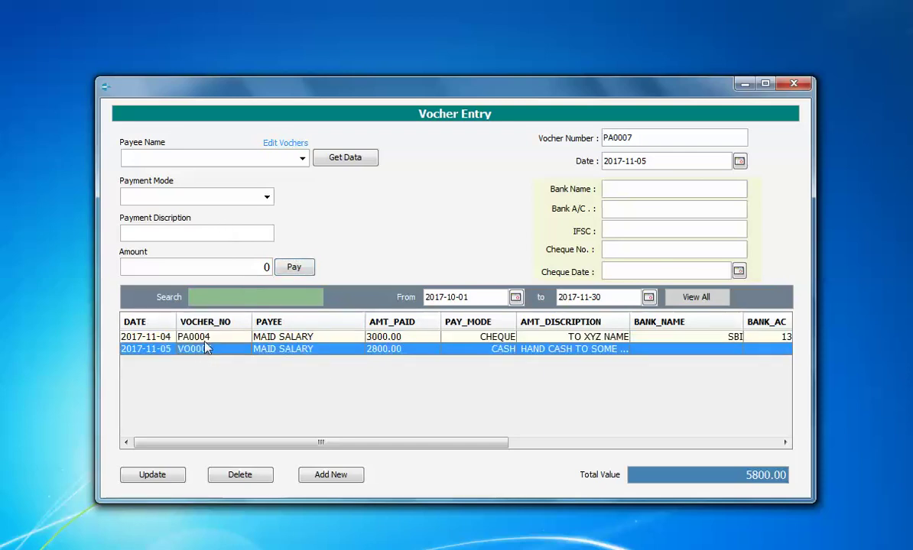
{"action": "key", "text": "Up"}
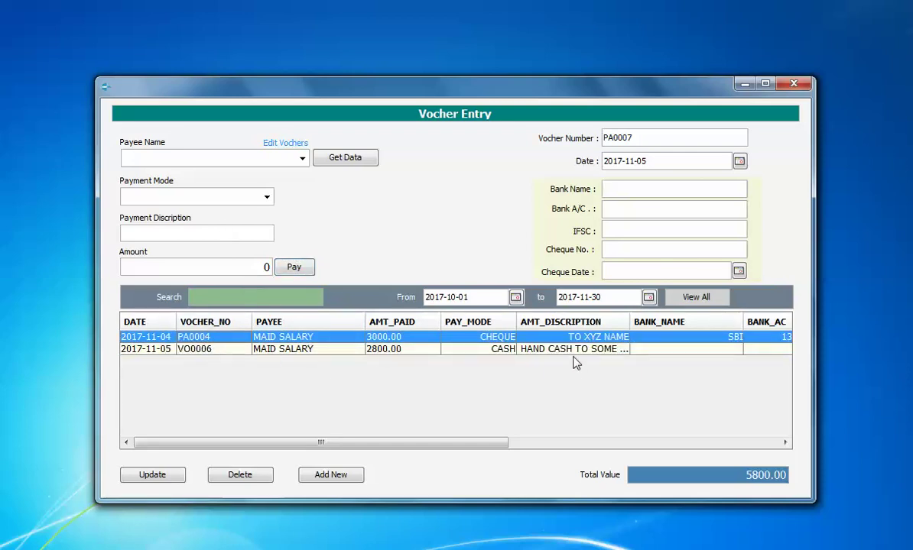
{"action": "left_click", "coordinate": [592, 353]}
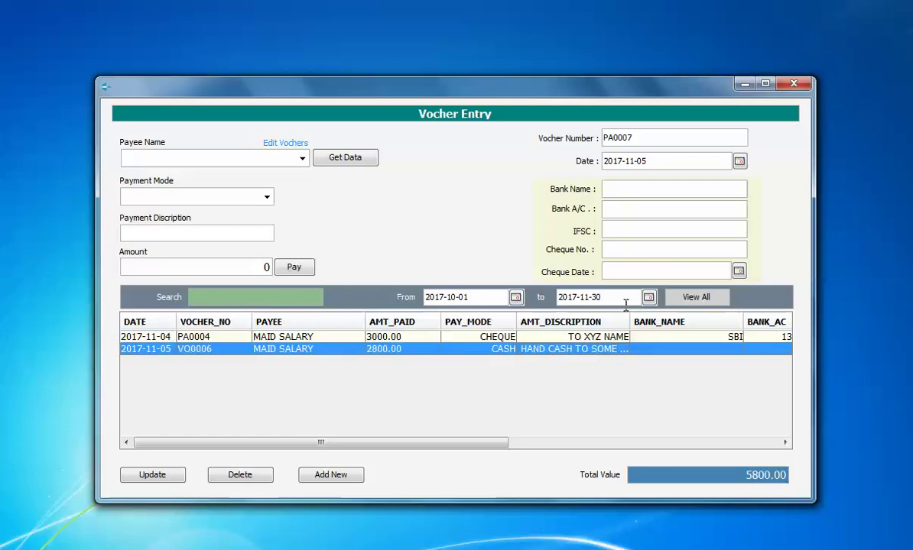
{"action": "left_click_drag", "start_coordinate": [629, 322], "coordinate": [660, 322]}
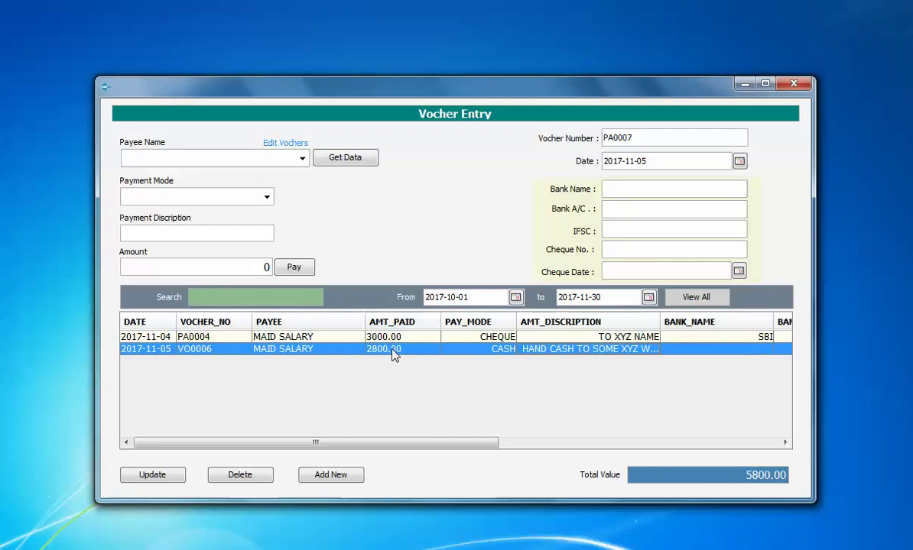
Show all six vouchers totalling 16300.00, then close the voucher entry window
{"action": "left_click", "coordinate": [373, 337]}
{"action": "key", "text": "Up"}
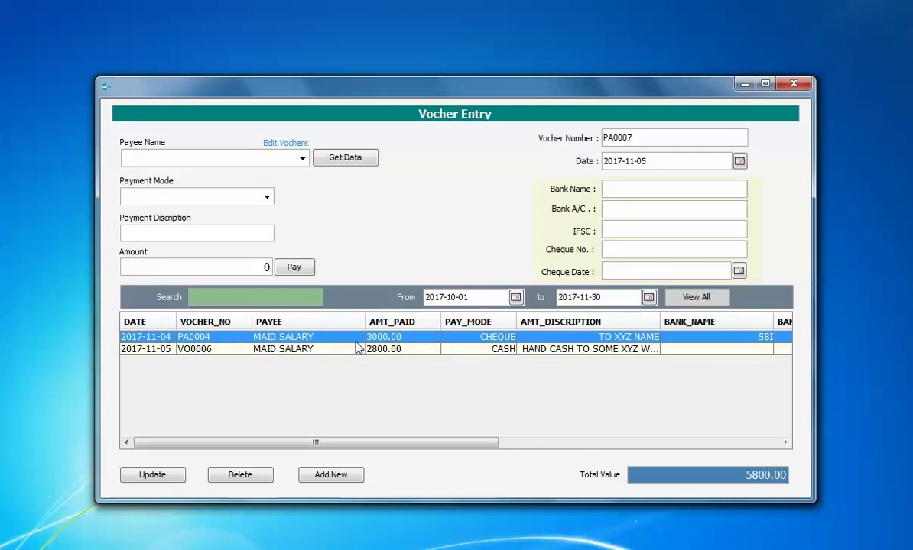
{"action": "left_click_drag", "start_coordinate": [291, 443], "coordinate": [627, 451]}
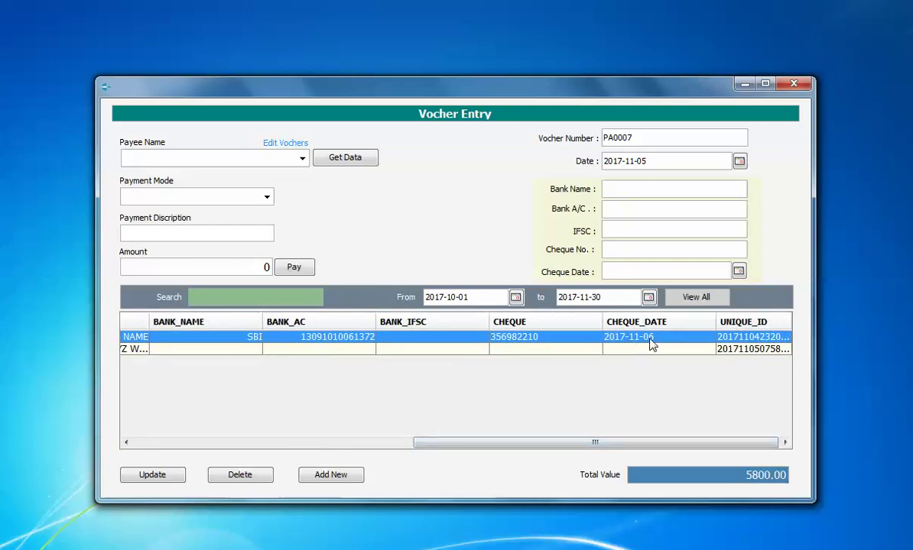
{"action": "mouse_move", "coordinate": [654, 443]}
{"action": "left_mouse_down"}
{"action": "mouse_move", "coordinate": [430, 448]}
{"action": "mouse_move", "coordinate": [271, 428]}
{"action": "left_mouse_up"}
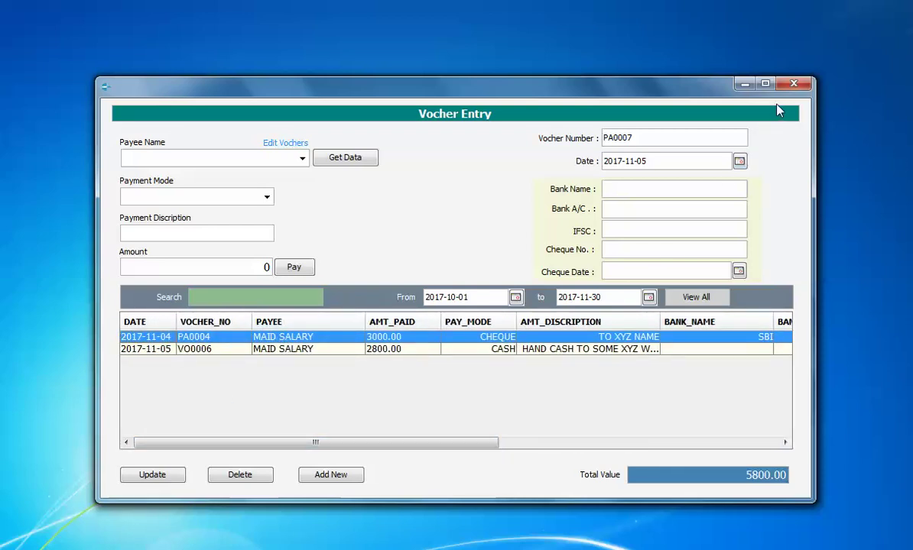
{"action": "left_click", "coordinate": [678, 301]}
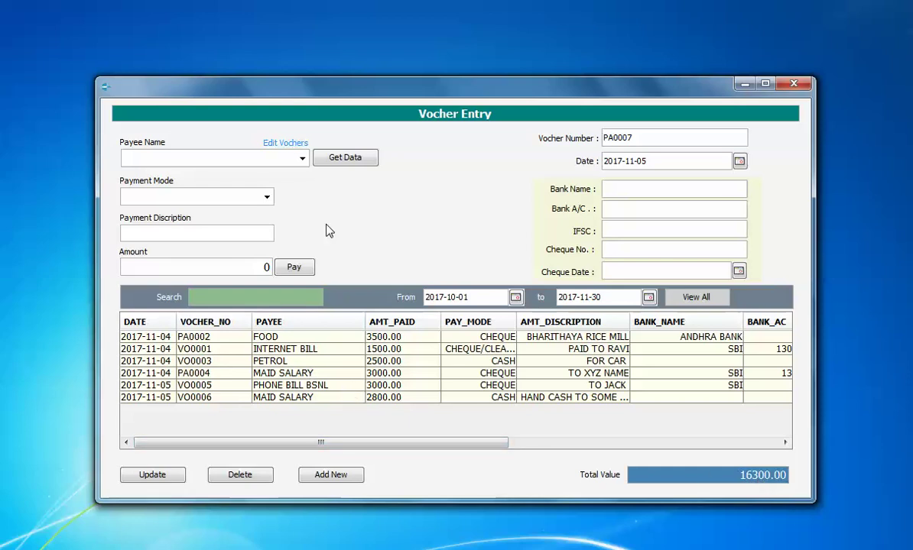
{"action": "left_click", "coordinate": [792, 83]}
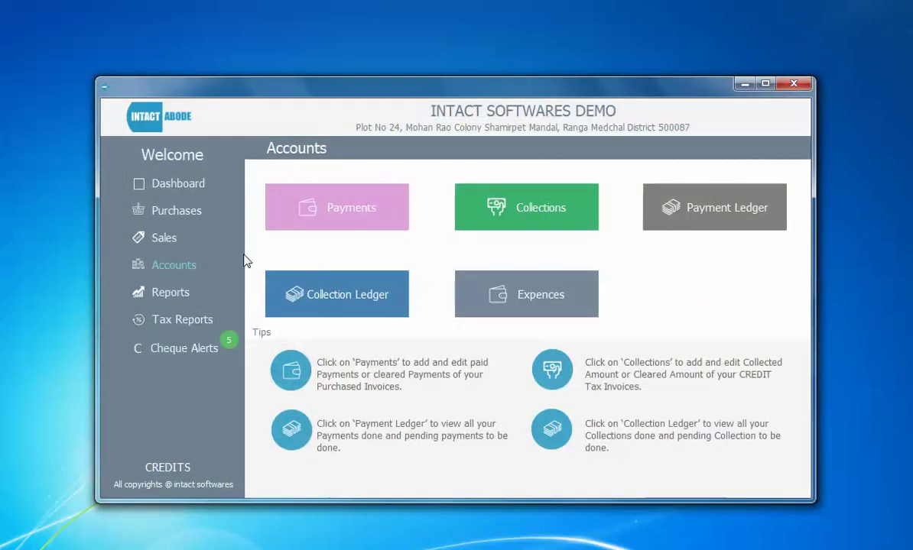
Refresh the dashboard and open the Voucher Cheque Alerts report showing three cheques totalling 9500.00
{"action": "left_click", "coordinate": [179, 184]}
{"action": "left_click", "coordinate": [767, 237]}
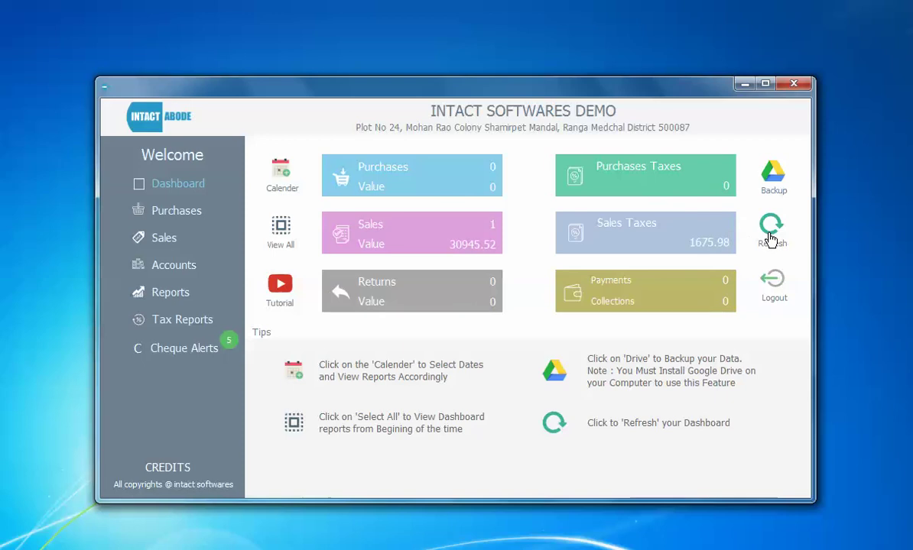
{"action": "left_click", "coordinate": [171, 353]}
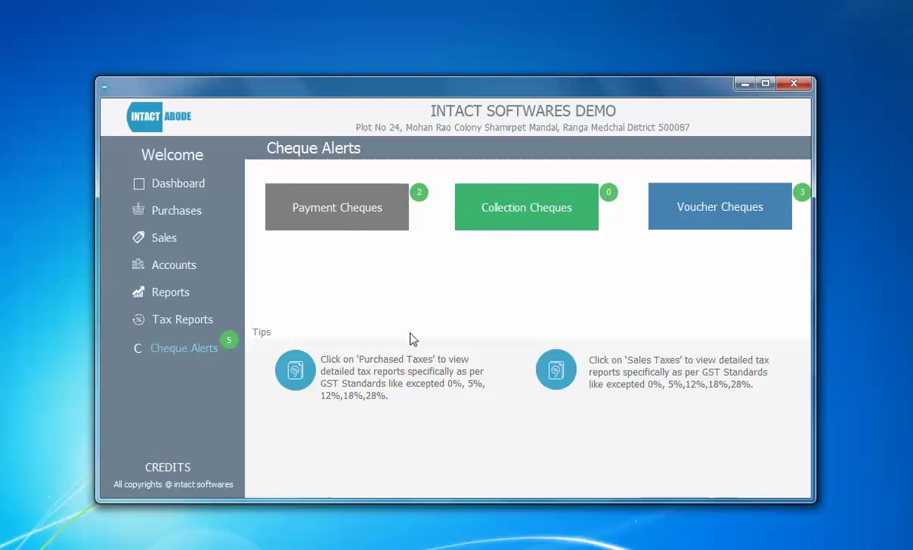
{"action": "left_click", "coordinate": [747, 220]}
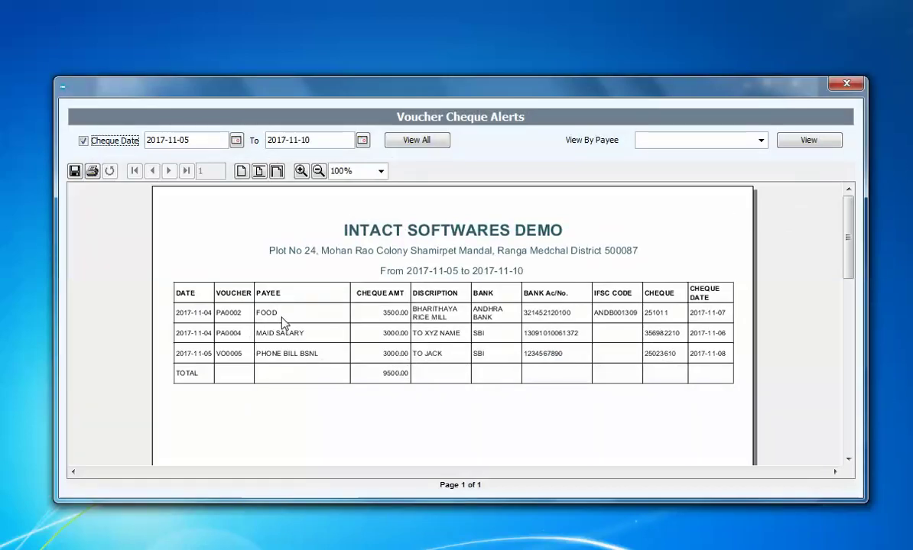